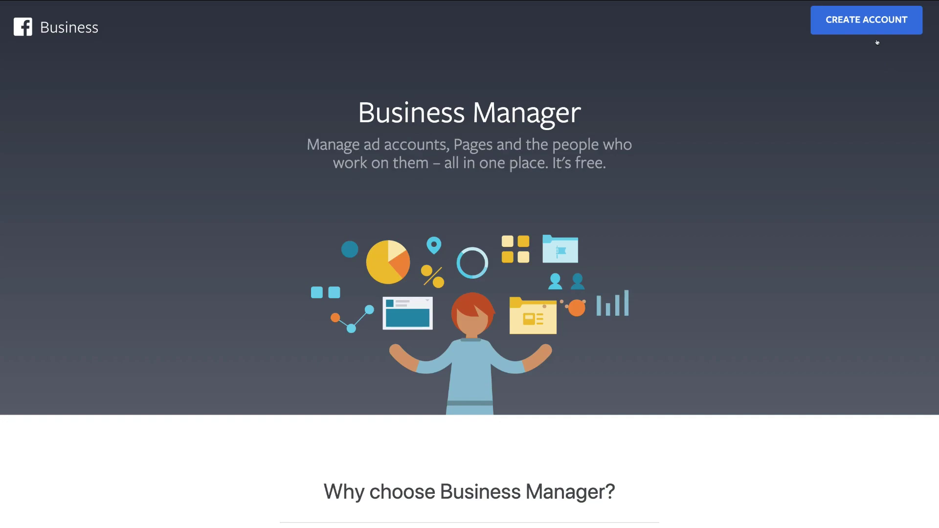
Create the Syndeo Media Business Manager account with the owner's name and business e-mail.
{"action": "left_click", "coordinate": [861, 31]}
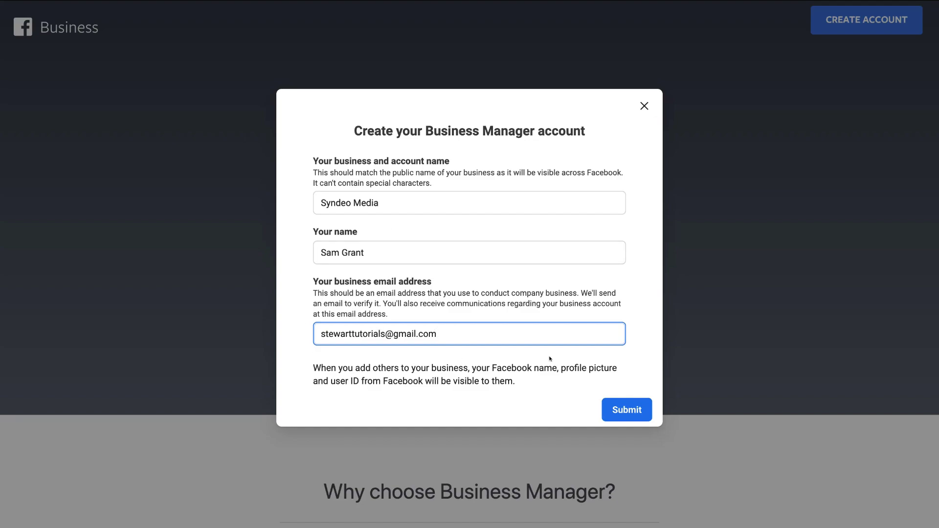
{"action": "left_click", "coordinate": [630, 411]}
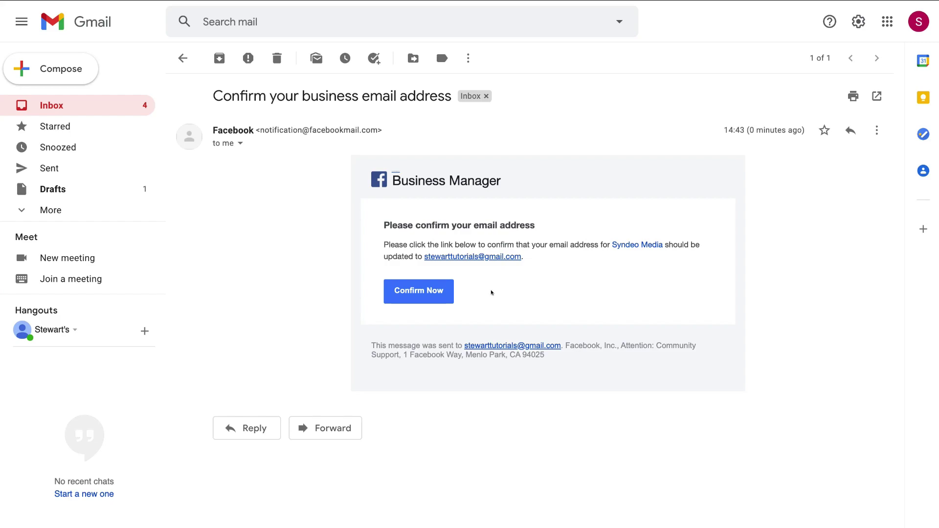
Confirm the business e-mail with Confirm Now in Facebook's Gmail message.
{"action": "left_click", "coordinate": [425, 296]}
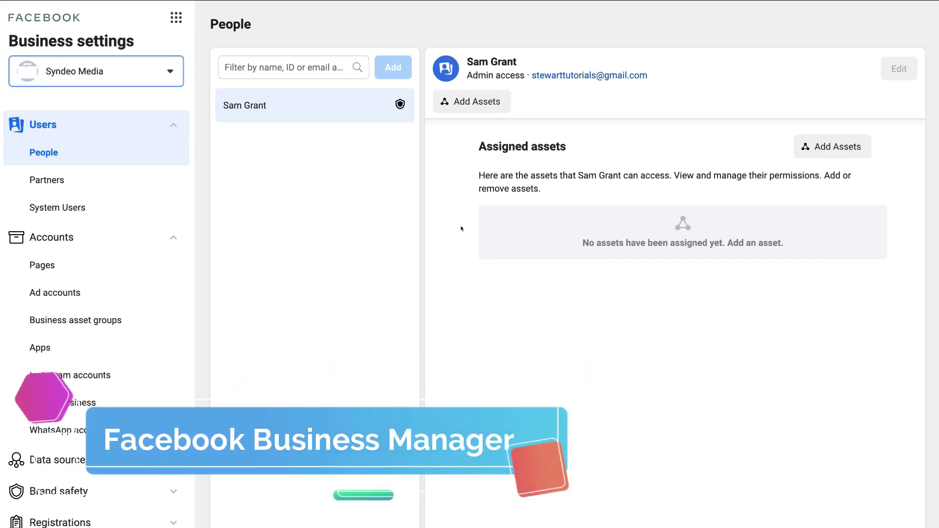
{"action": "left_click", "coordinate": [158, 77]}
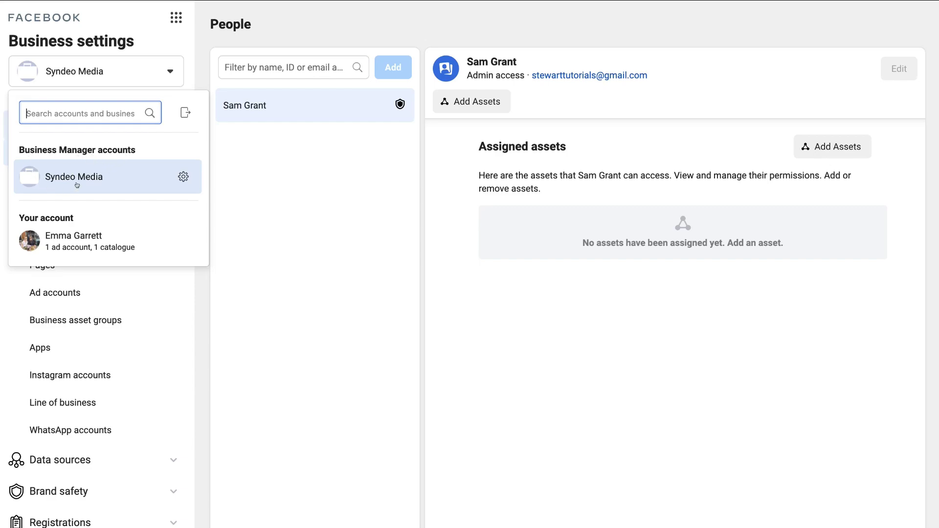
{"action": "left_click", "coordinate": [440, 229]}
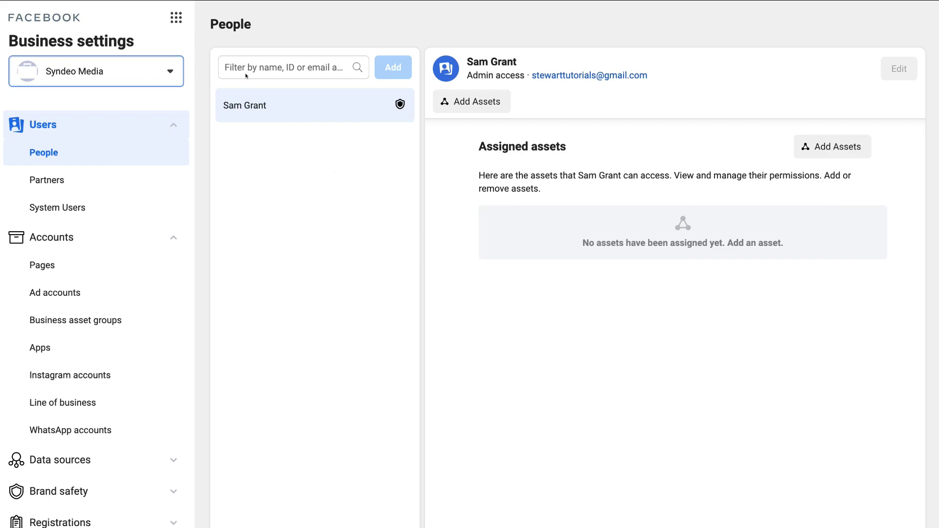
{"action": "left_click", "coordinate": [175, 19]}
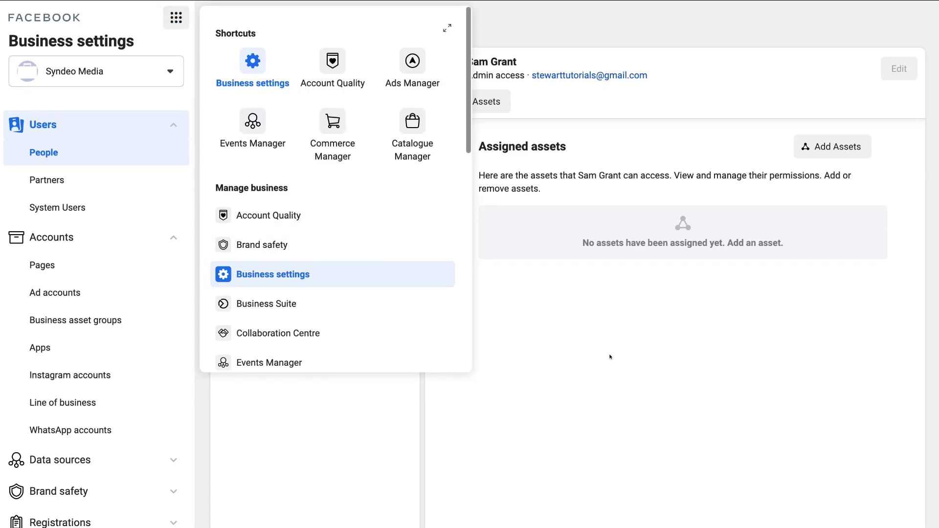
Return to Business settings and switch to the Syndeo Media - Practice business.
{"action": "left_click", "coordinate": [350, 275]}
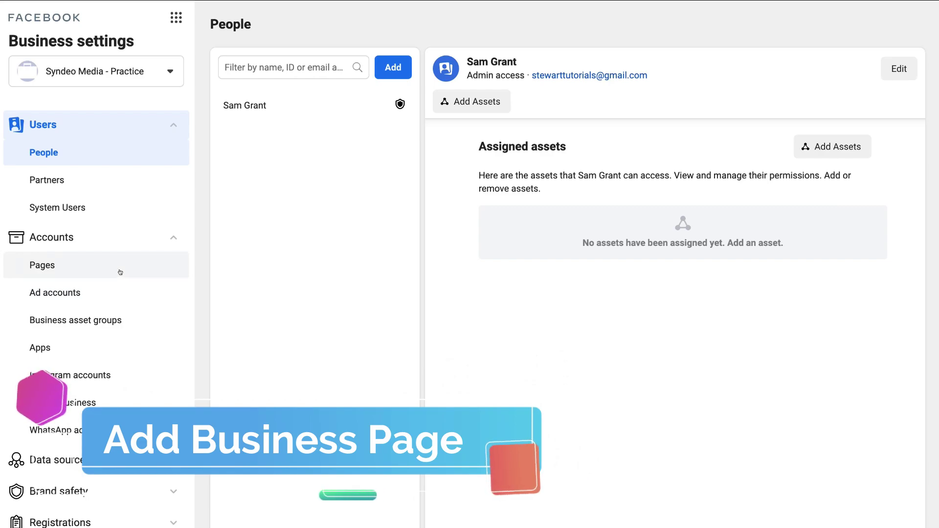
Open Accounts > Pages for Syndeo Media - Practice and show the Add options.
{"action": "left_click", "coordinate": [88, 267]}
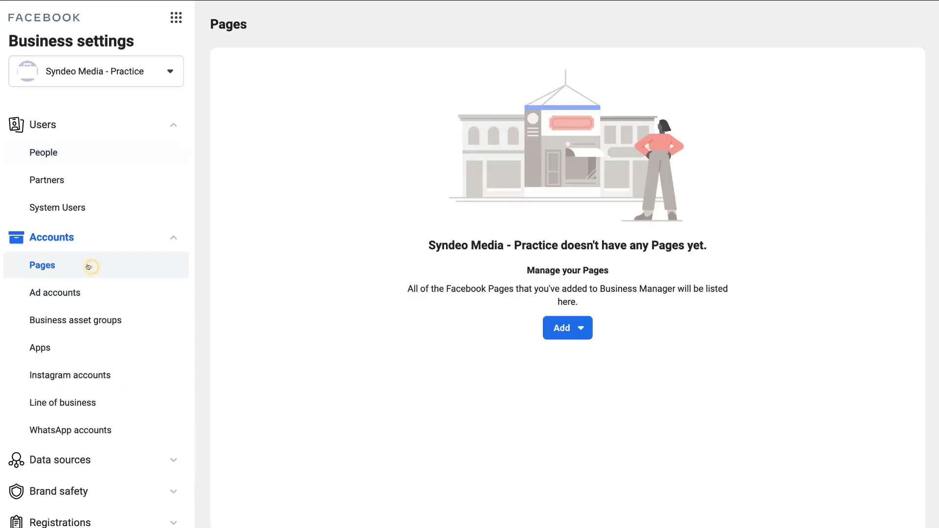
{"action": "left_click", "coordinate": [577, 331]}
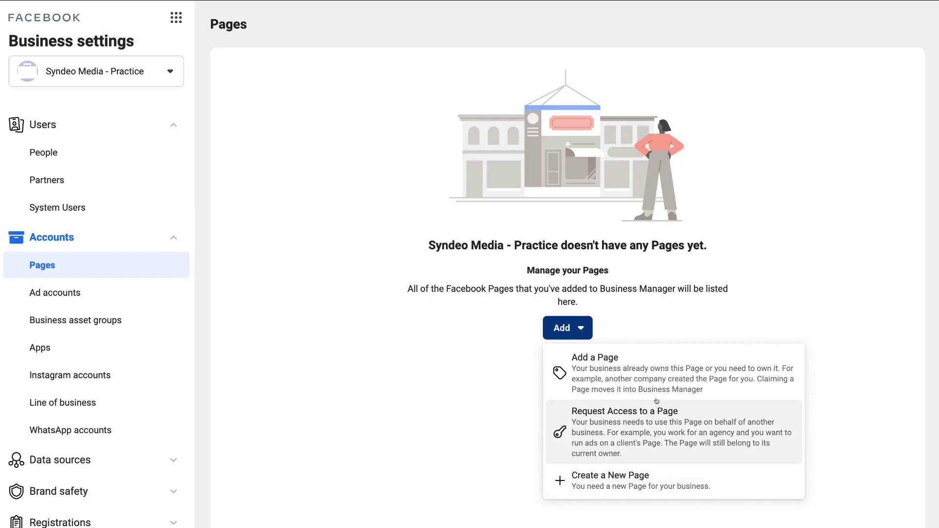
Add the existing Page The Trendy Kiwi to the business and close the confirmation.
{"action": "left_click", "coordinate": [645, 376]}
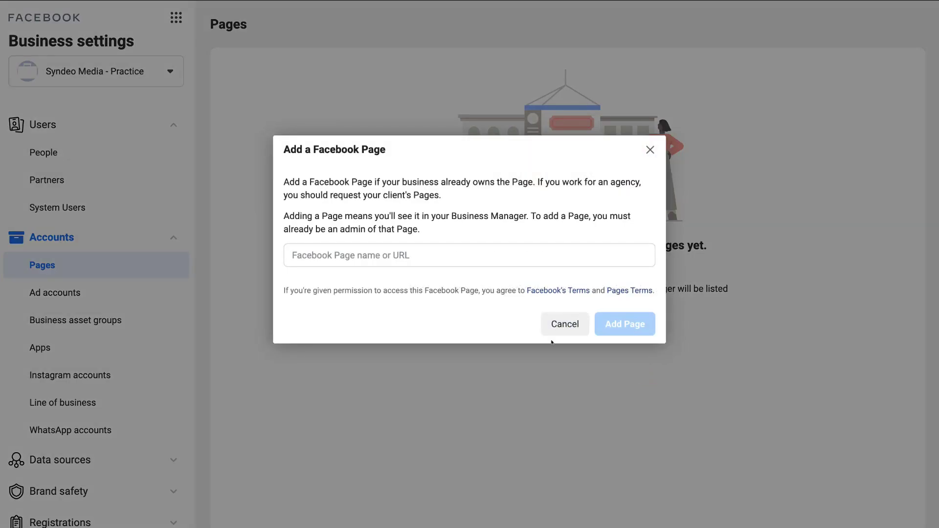
{"action": "left_click", "coordinate": [386, 255]}
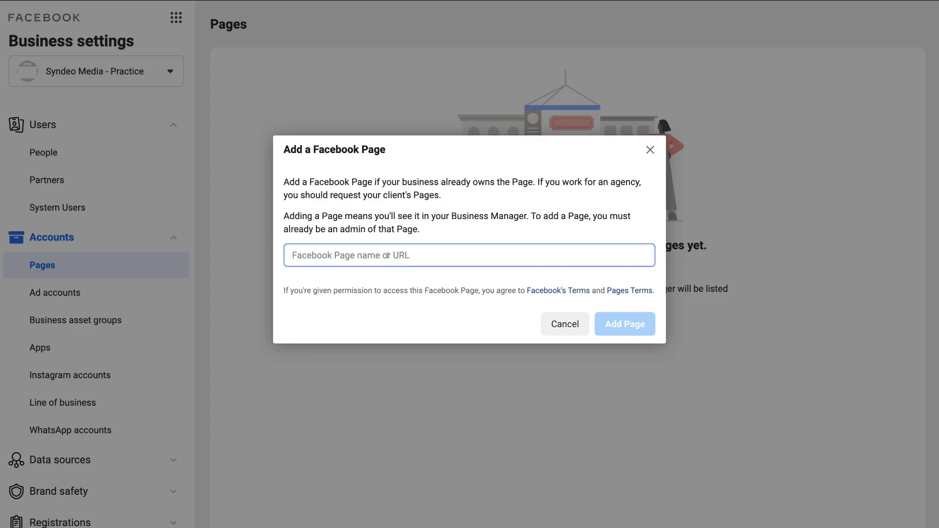
{"action": "type", "text": "The Trendy Kiwi"}
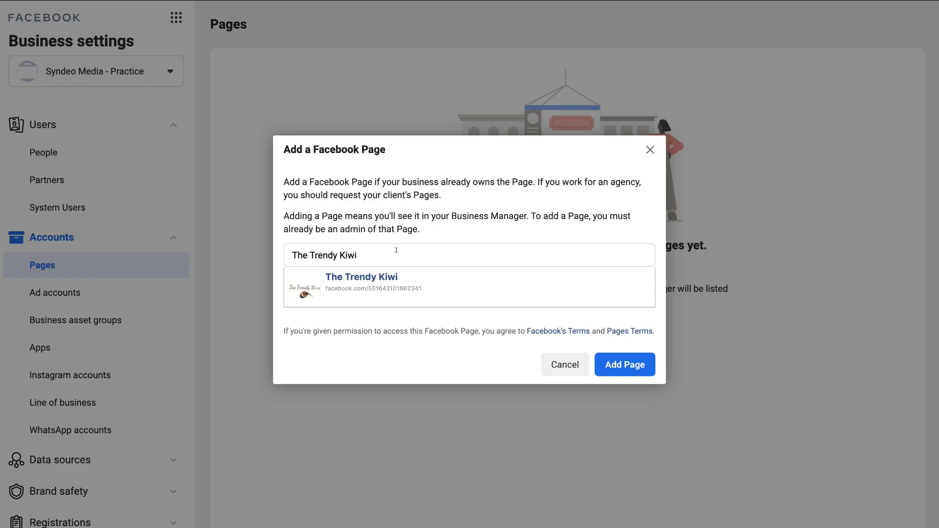
{"action": "left_click", "coordinate": [621, 374]}
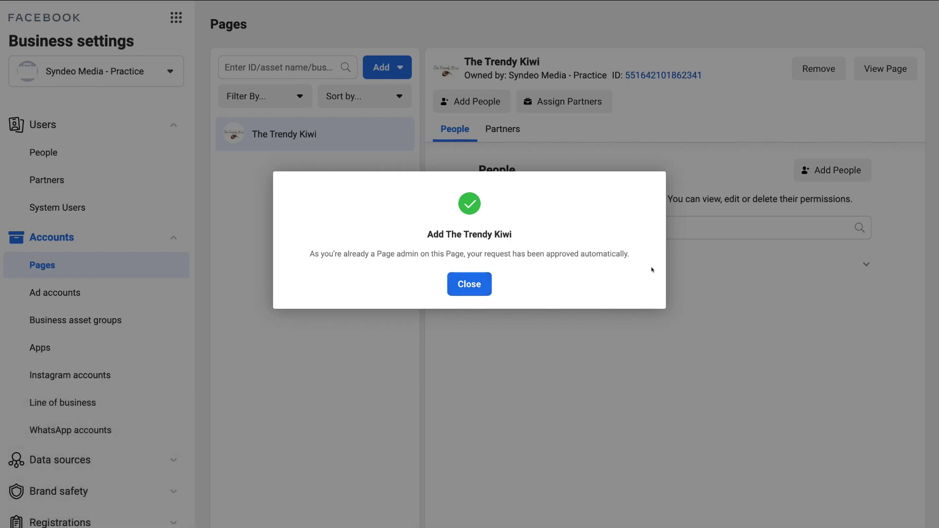
{"action": "left_click", "coordinate": [469, 284]}
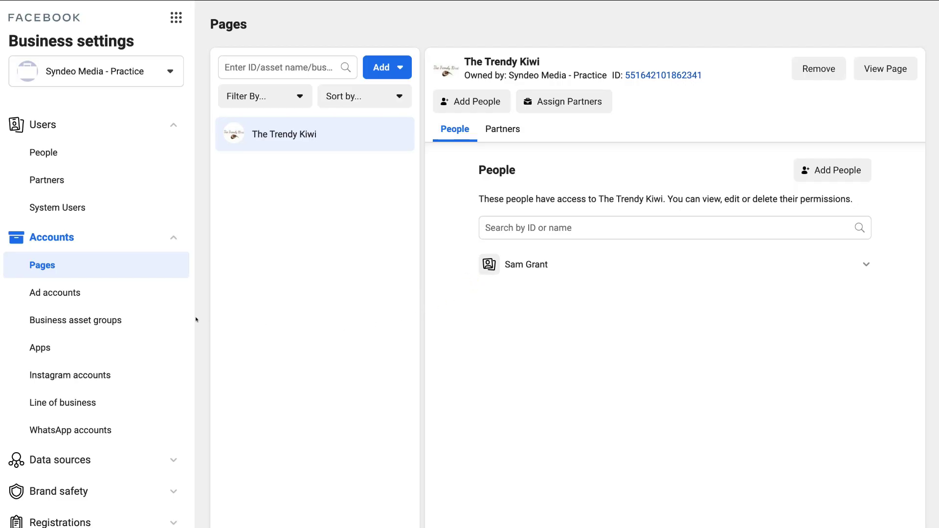
Open Accounts > Ad accounts and show the Add options.
{"action": "left_click", "coordinate": [122, 295]}
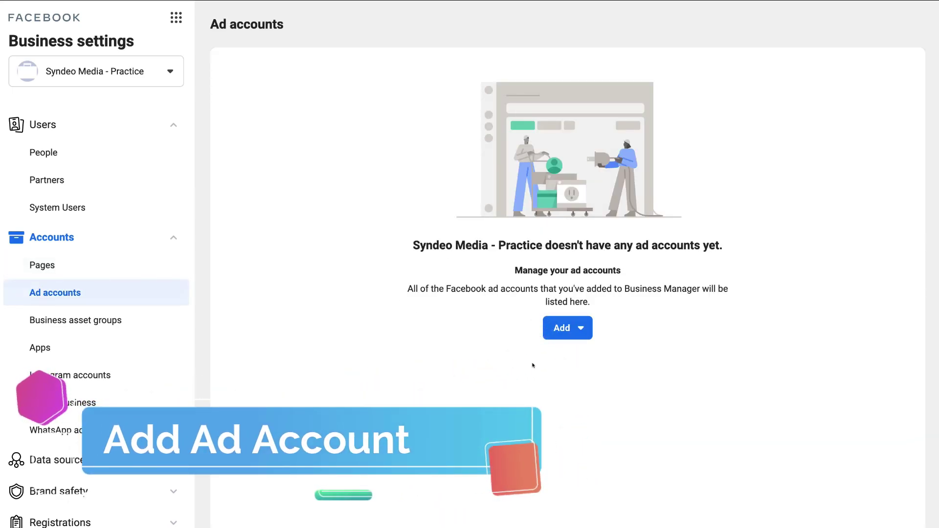
{"action": "left_click", "coordinate": [563, 328]}
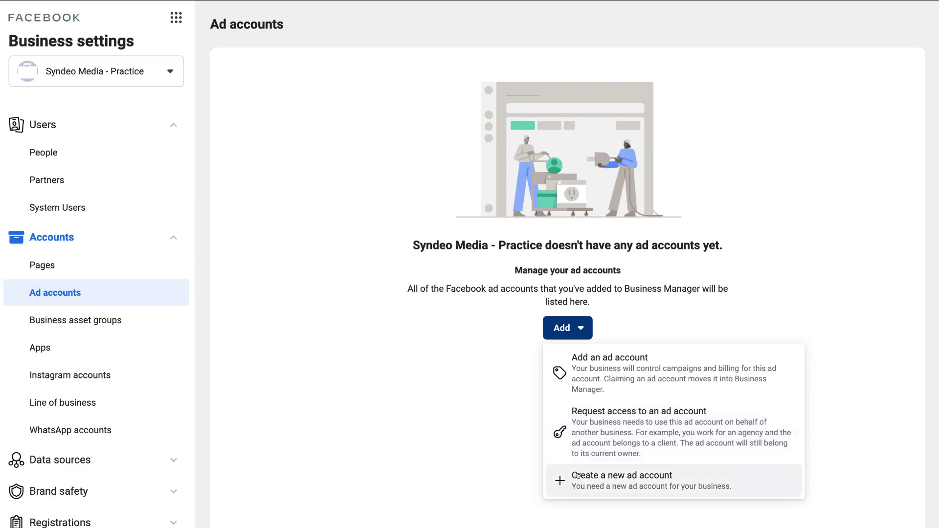
Create a new ad account named Syndeo Media - Practice for use by My business.
{"action": "left_click", "coordinate": [645, 479]}
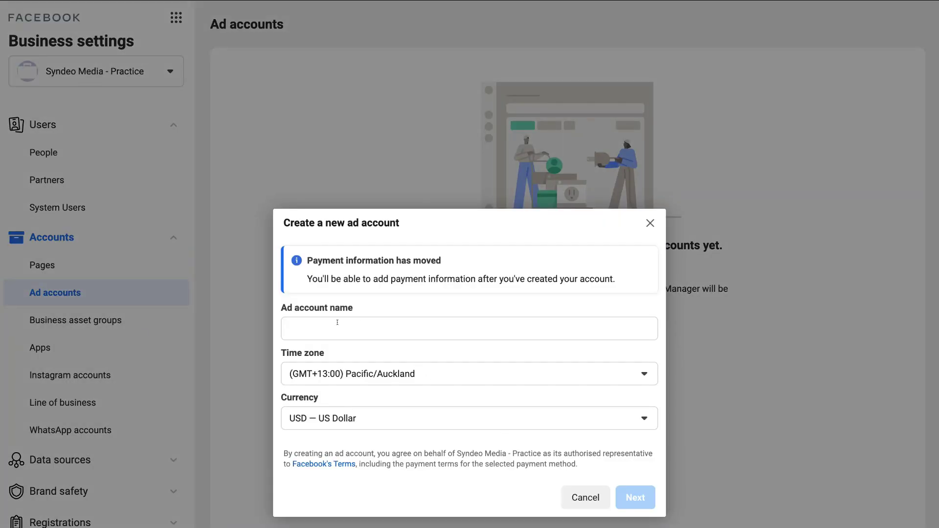
{"action": "left_click", "coordinate": [338, 323]}
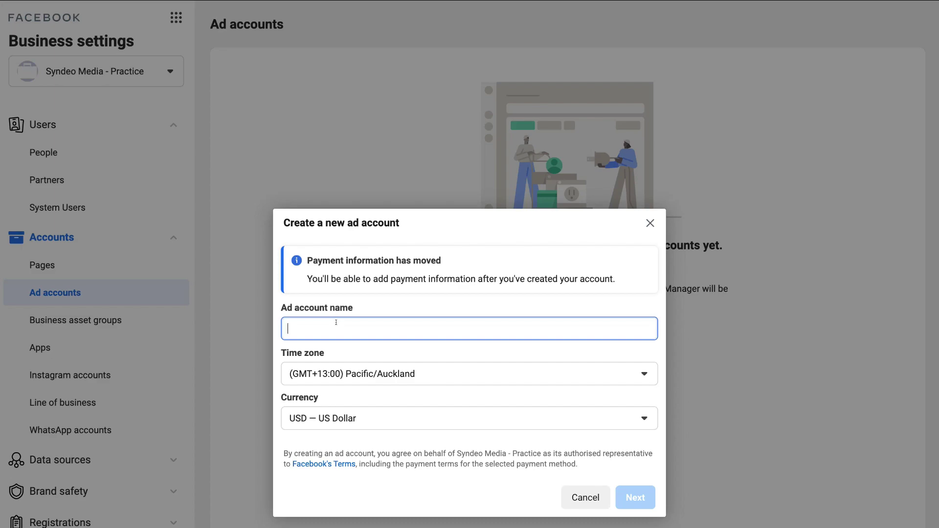
{"action": "type", "text": "Syndeo Media - Practice"}
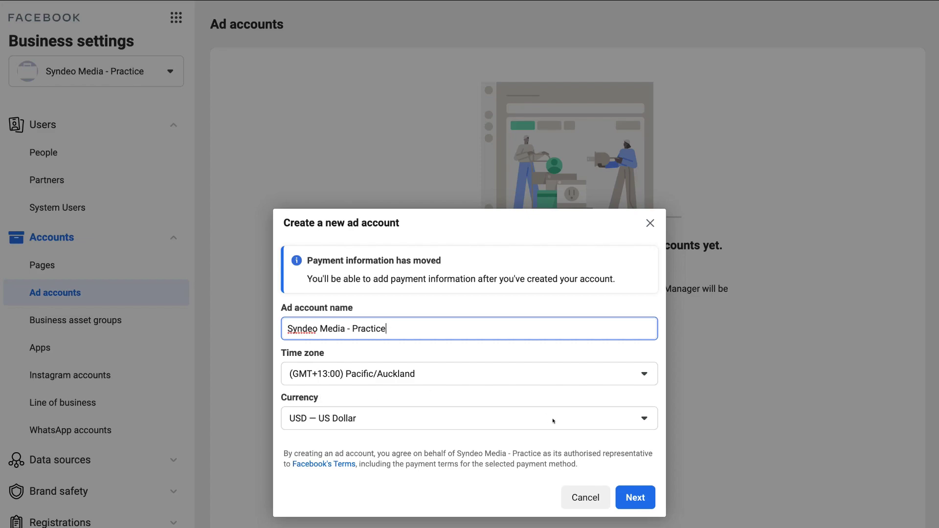
{"action": "left_click", "coordinate": [630, 497]}
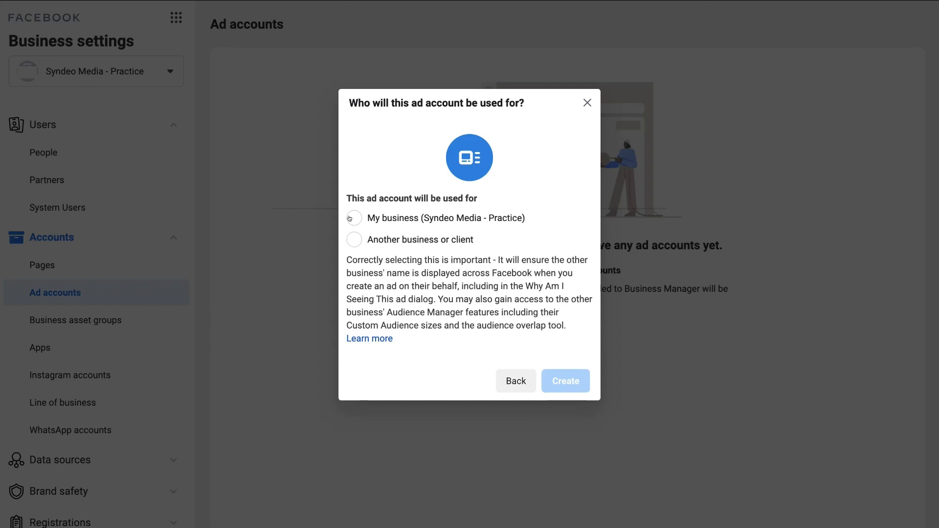
{"action": "left_click", "coordinate": [349, 219]}
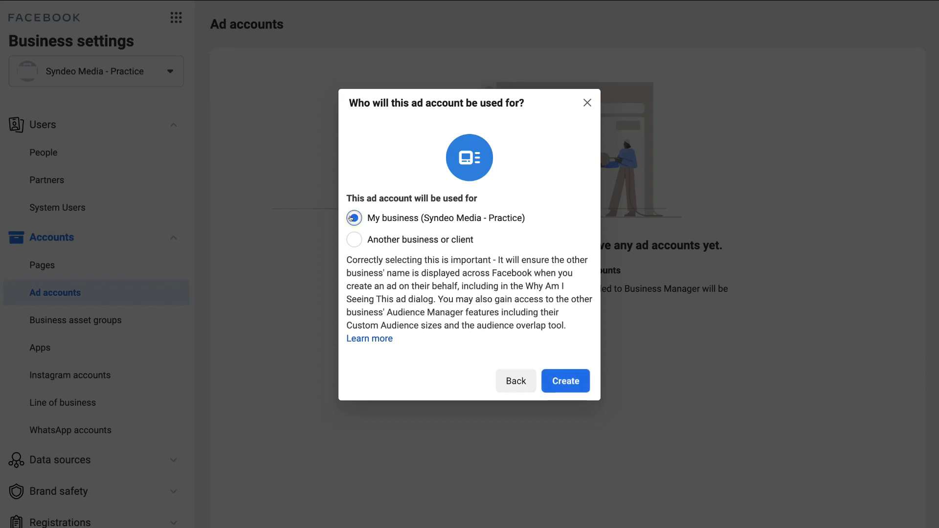
{"action": "left_click", "coordinate": [550, 376]}
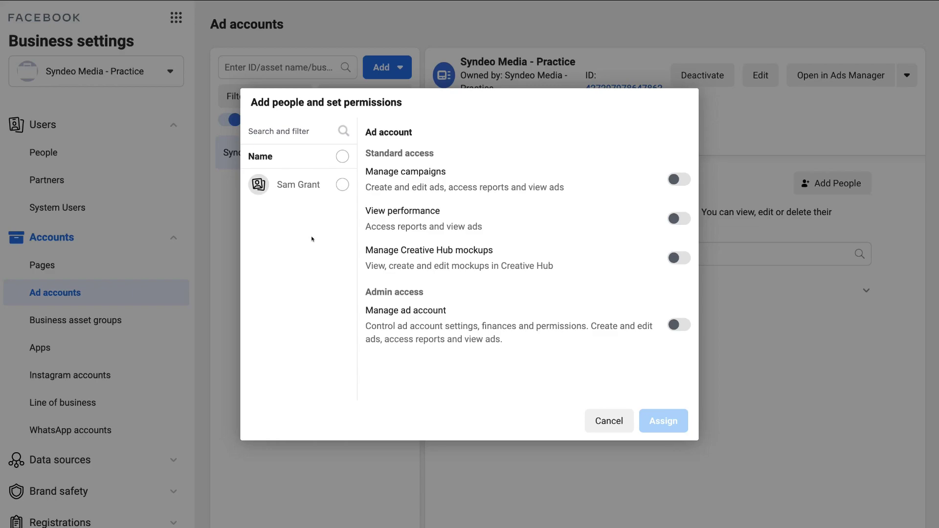
Assign the admin Manage ad account access to the Syndeo Media - Practice ad account.
{"action": "left_click", "coordinate": [338, 188]}
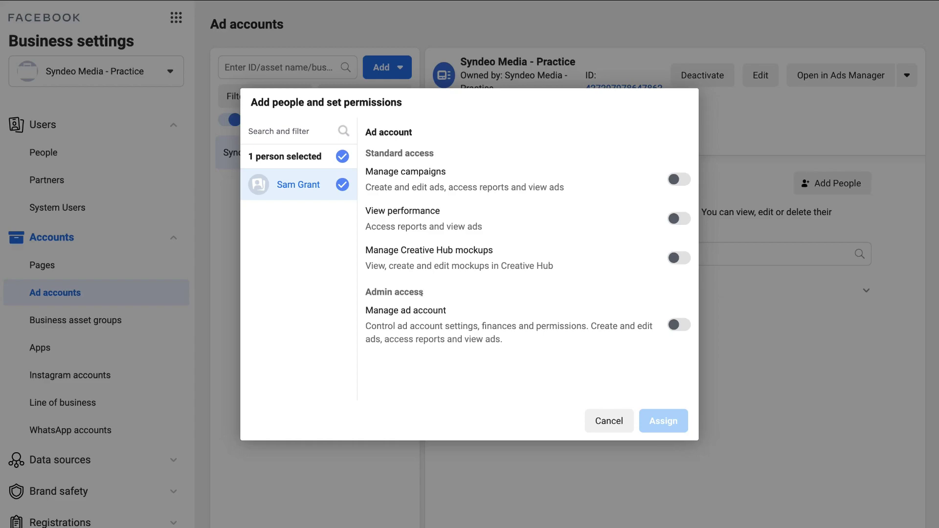
{"action": "left_click", "coordinate": [678, 324]}
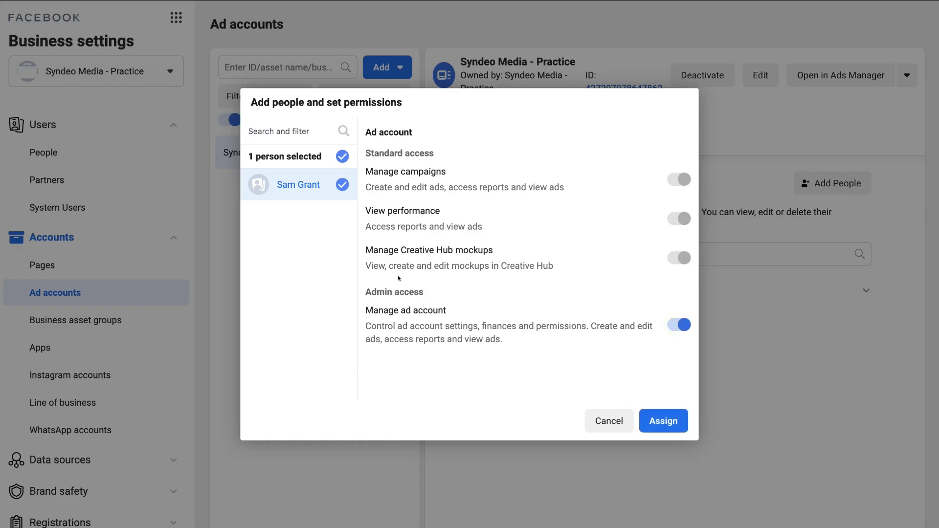
{"action": "left_click", "coordinate": [664, 420]}
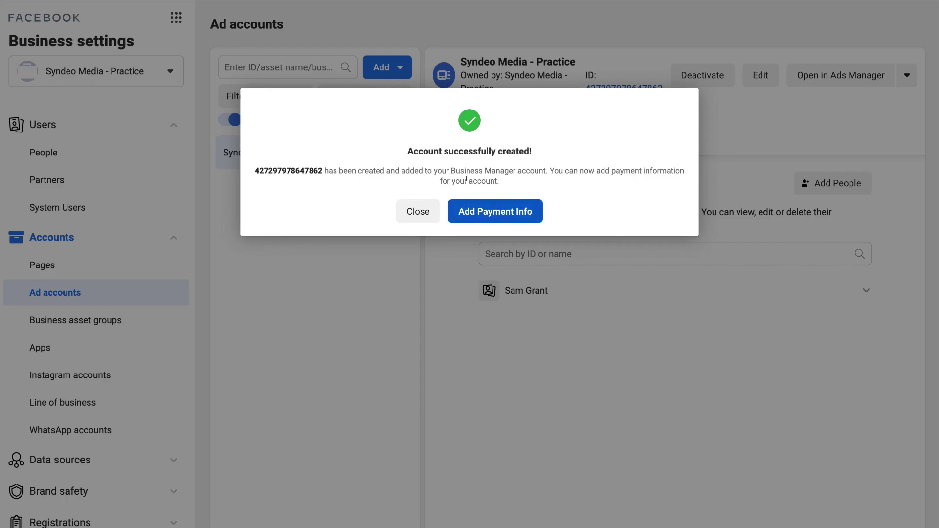
Close the success dialog, exit without payment details, and open the People list.
{"action": "left_click", "coordinate": [413, 211]}
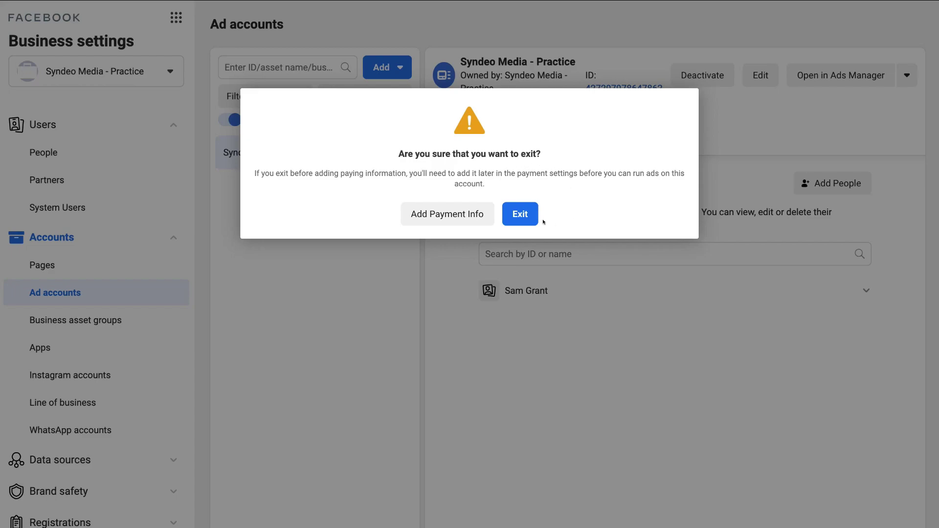
{"action": "left_click", "coordinate": [526, 214]}
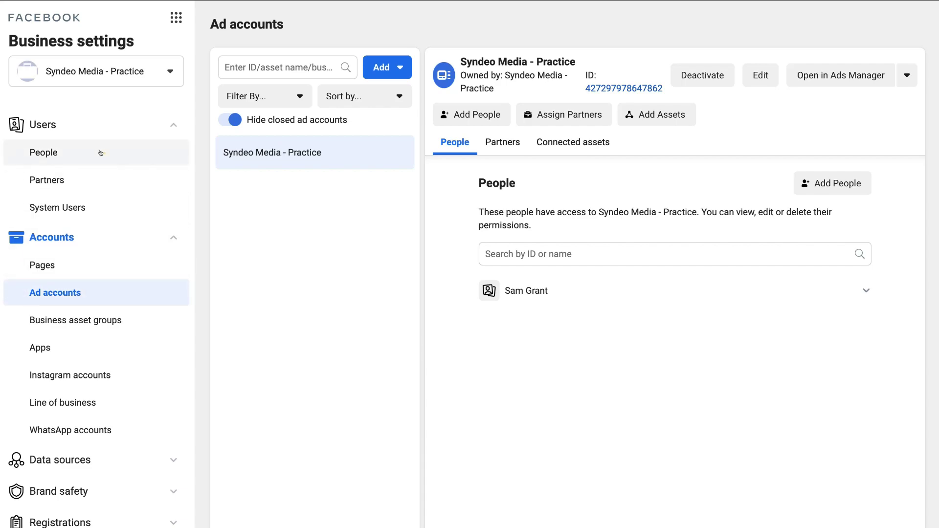
{"action": "left_click", "coordinate": [68, 153]}
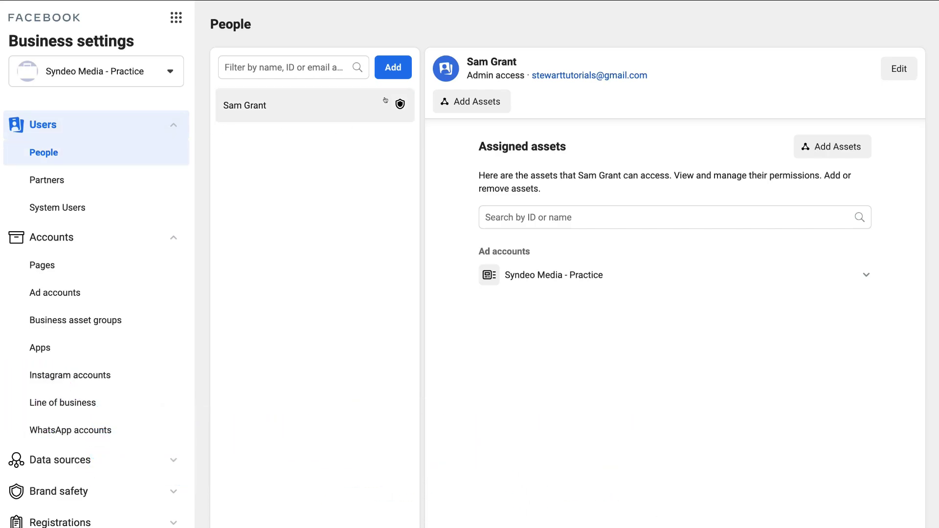
Invite a new employee by e-mail with Employee access and continue to Assign access.
{"action": "left_click", "coordinate": [393, 67]}
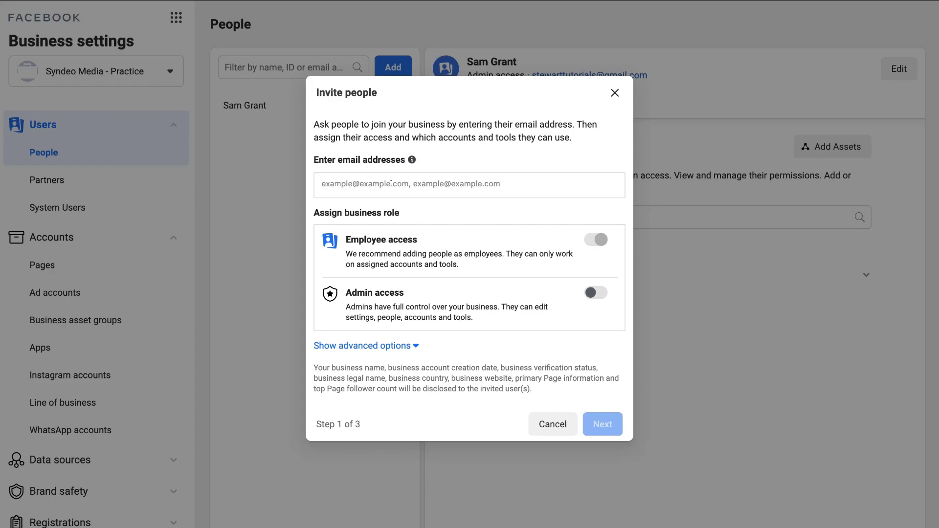
{"action": "key", "text": "ctrl+v"}
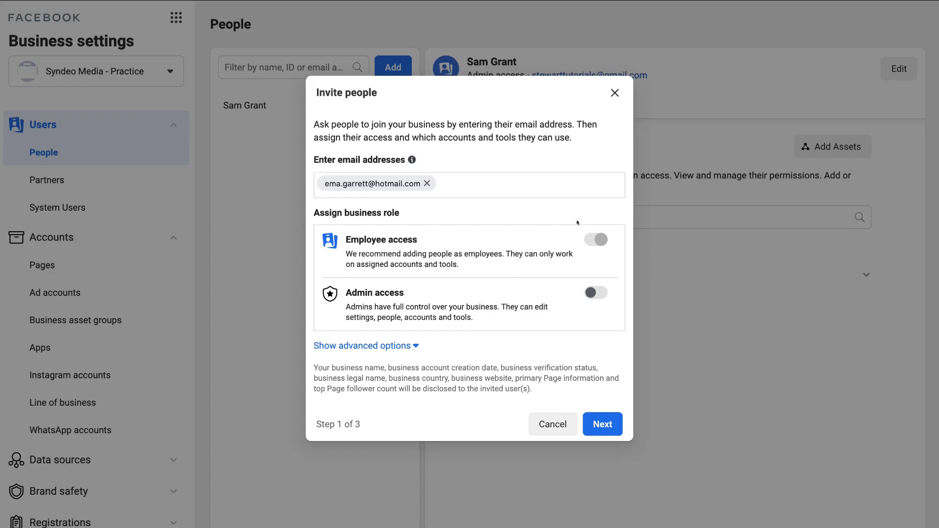
{"action": "left_click", "coordinate": [603, 424]}
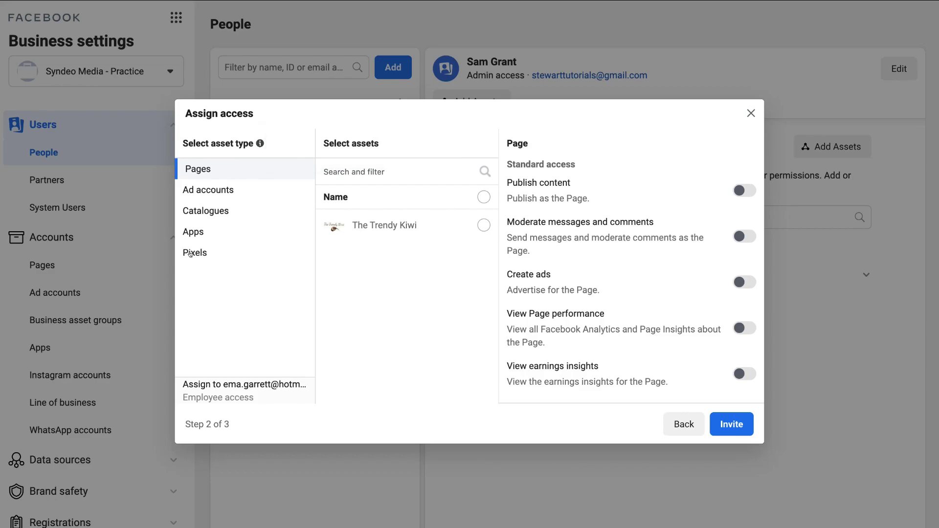
Give the employee Publish content access on The Trendy Kiwi Page.
{"action": "left_click", "coordinate": [233, 190]}
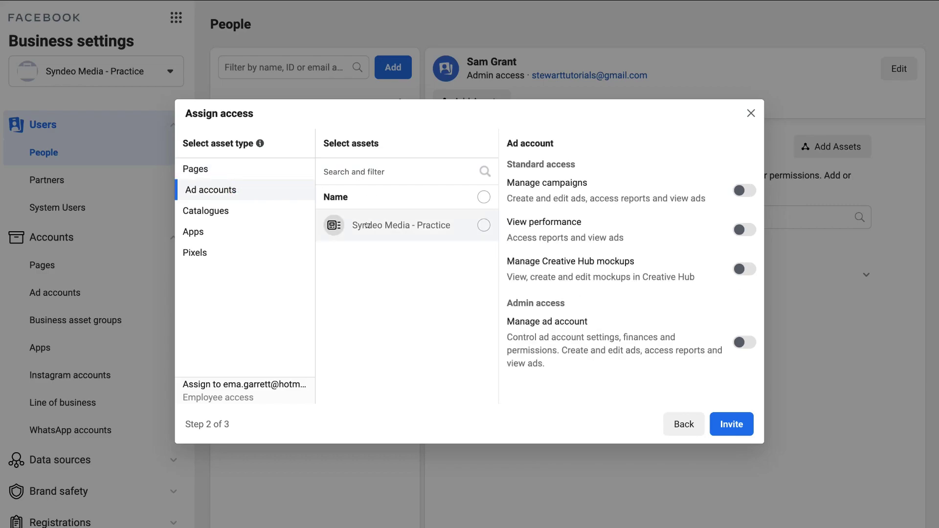
{"action": "left_click", "coordinate": [253, 171]}
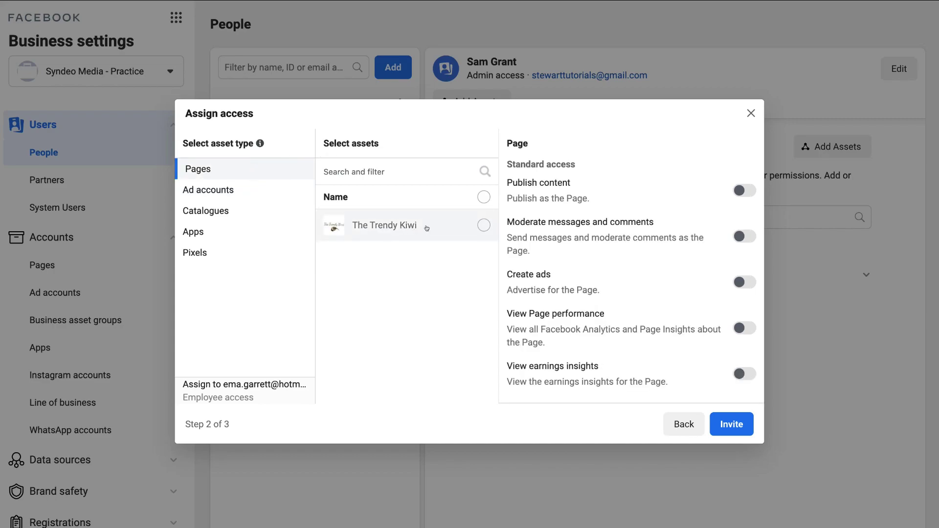
{"action": "left_click", "coordinate": [463, 223]}
{"action": "left_click", "coordinate": [465, 222]}
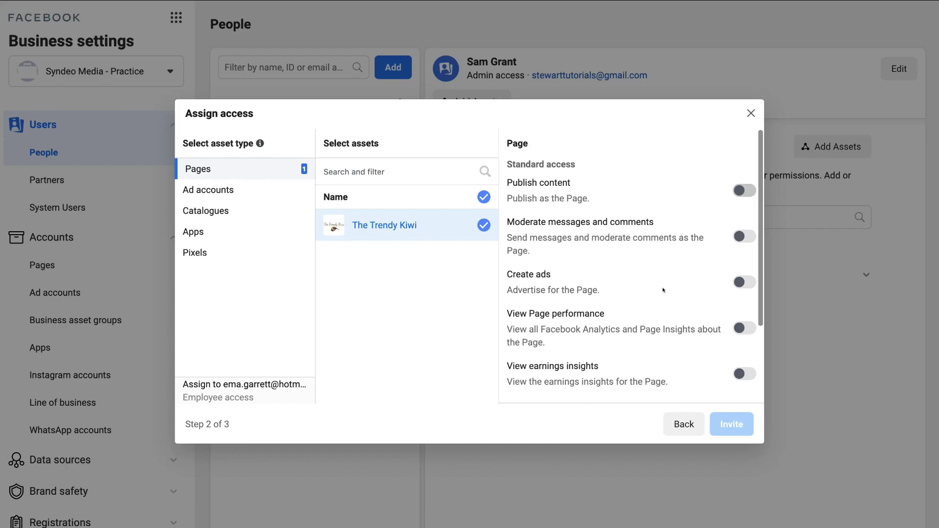
{"action": "left_click", "coordinate": [740, 191]}
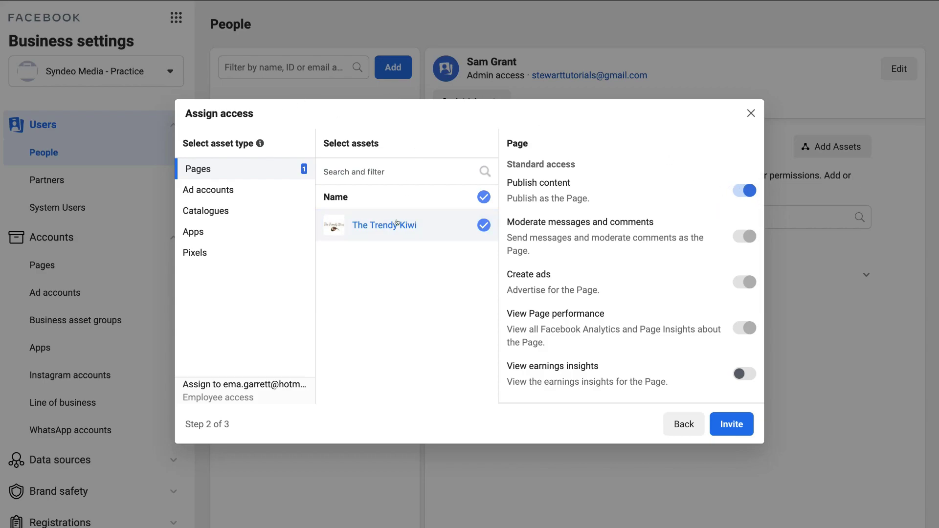
Add Manage campaigns access on the Syndeo Media - Practice ad account and send the invitation.
{"action": "left_click", "coordinate": [210, 191]}
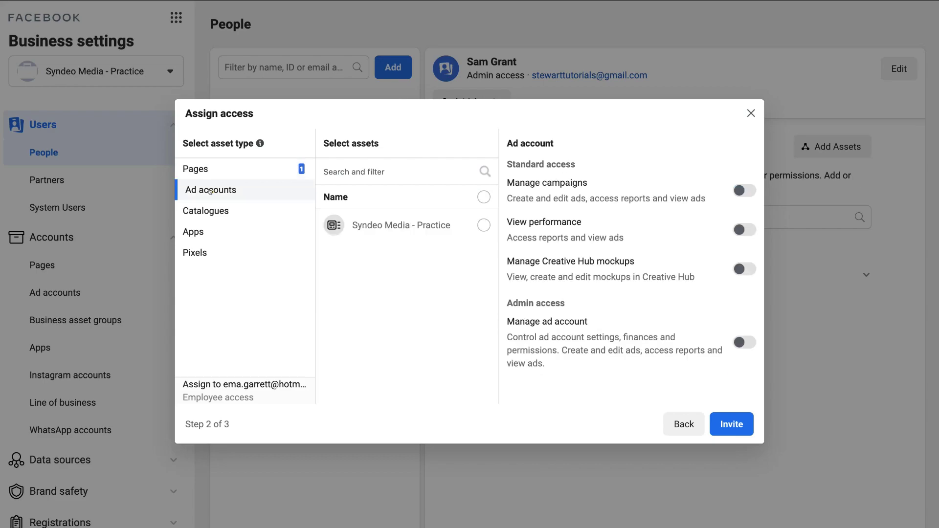
{"action": "left_click", "coordinate": [481, 223]}
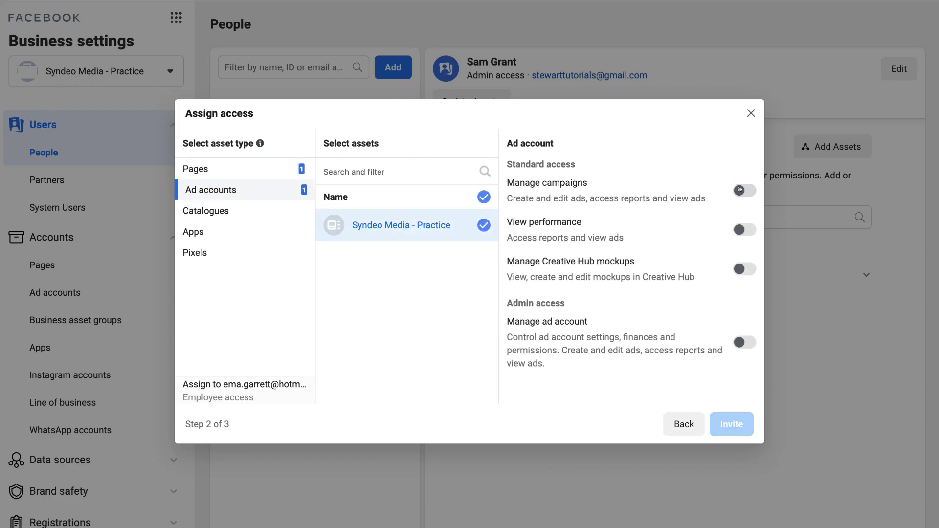
{"action": "left_click", "coordinate": [741, 190]}
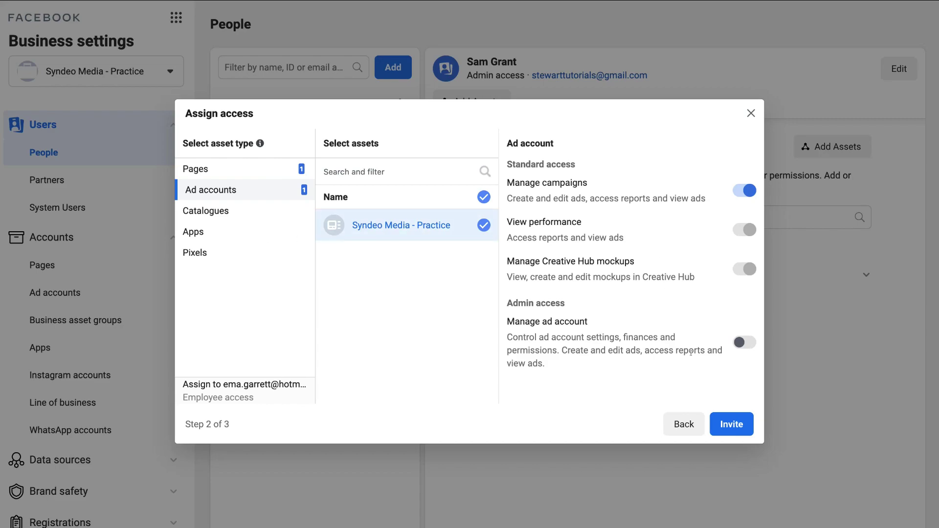
{"action": "left_click", "coordinate": [727, 424]}
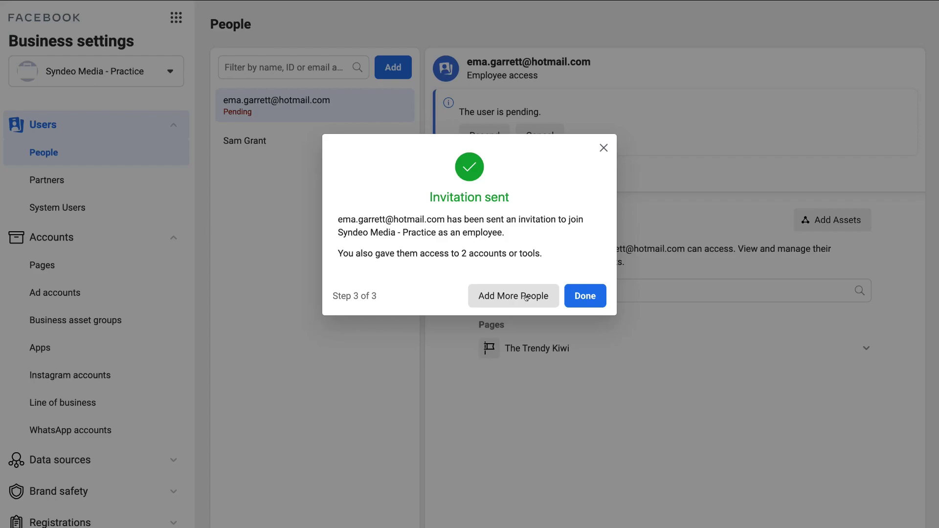
Close the Invitation sent confirmation and show the Business tools menu.
{"action": "left_click", "coordinate": [574, 295]}
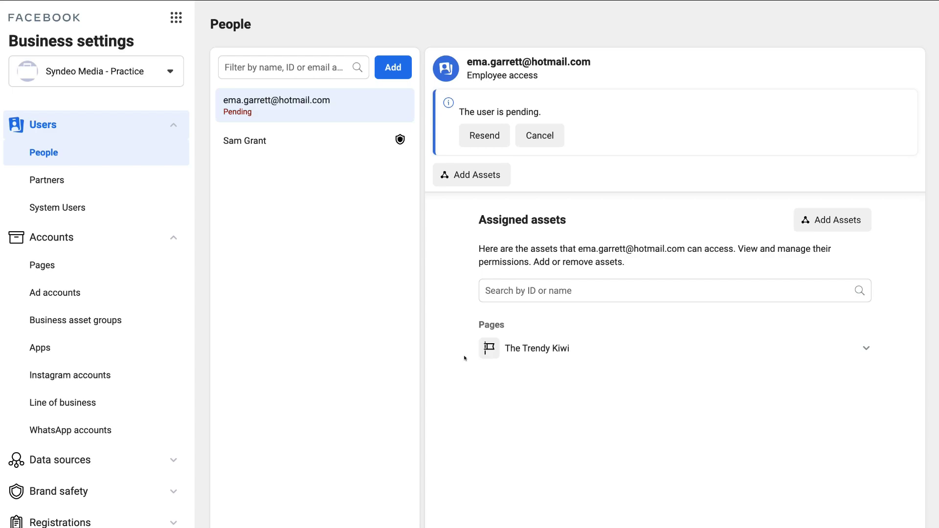
{"action": "left_click", "coordinate": [176, 18]}
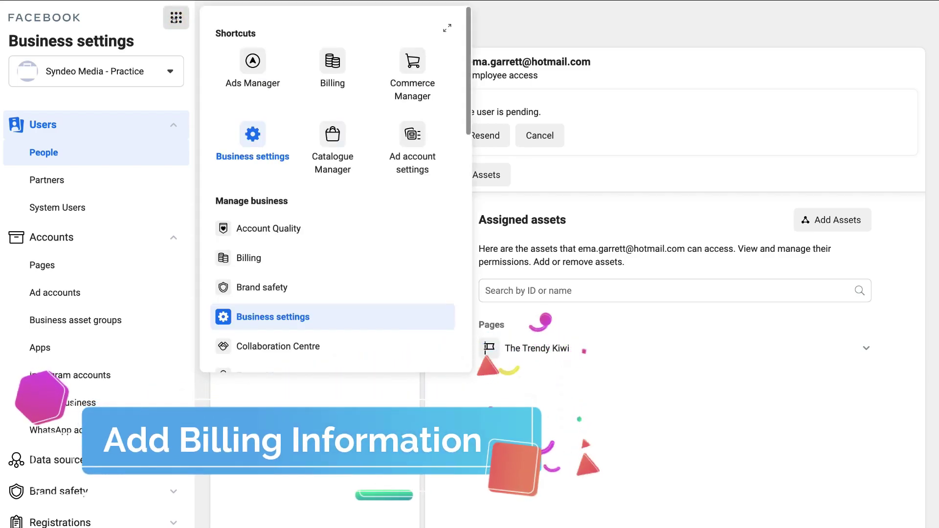
View the ad account's Billing and Payment Settings, then go back to Business Home.
{"action": "left_click", "coordinate": [260, 255]}
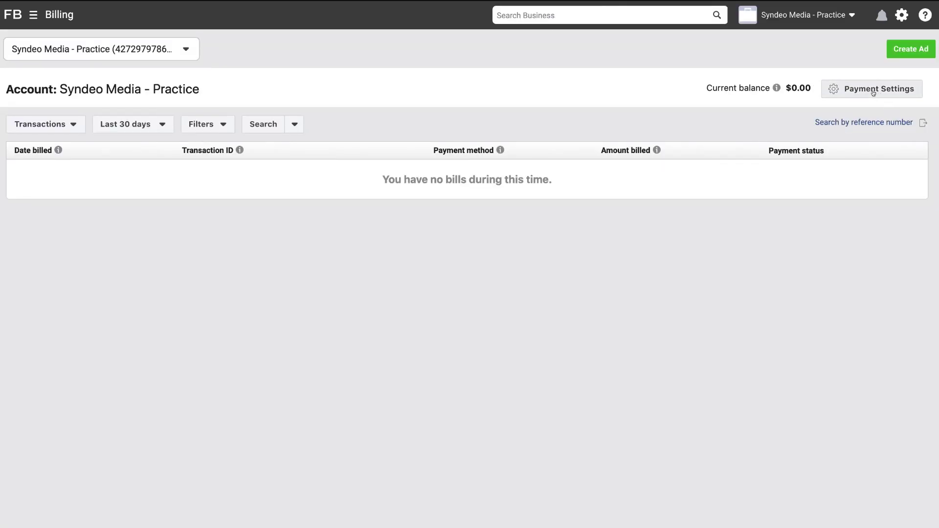
{"action": "left_click", "coordinate": [873, 92]}
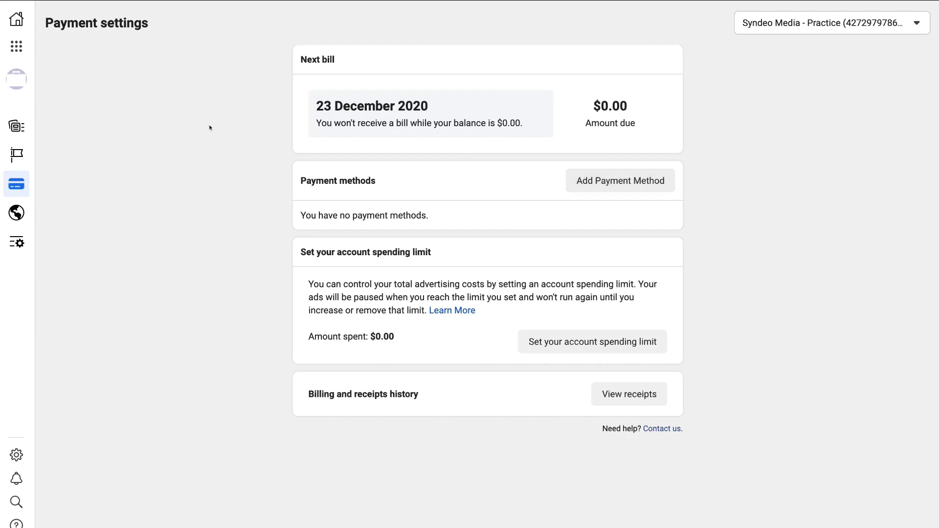
{"action": "left_click", "coordinate": [16, 21]}
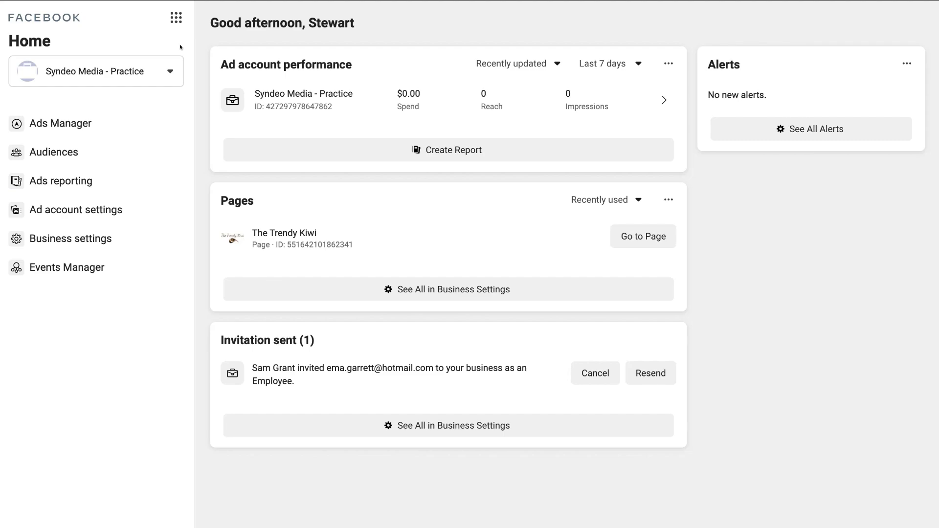